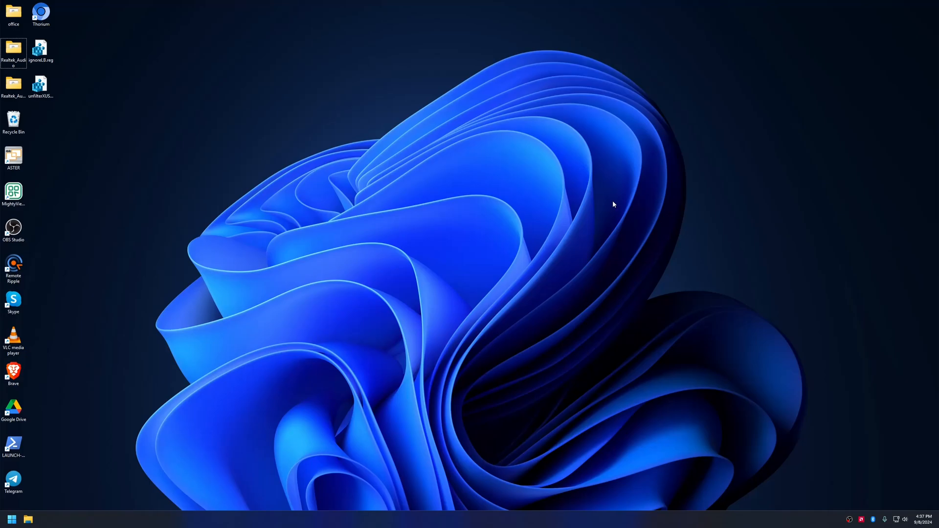
# - Launch ASTER Control from the desktop and show the Workplaces monitors and devices layout
pyautogui.doubleClick(13, 157)
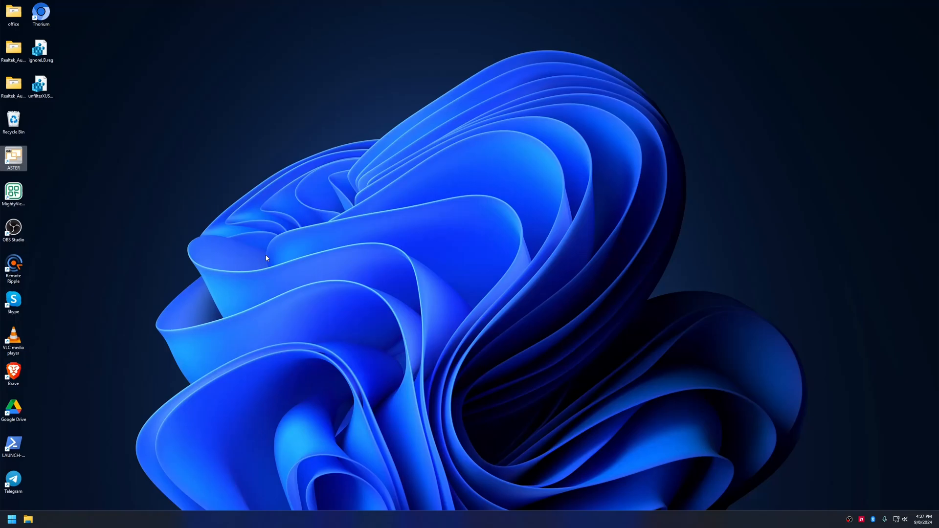
pyautogui.moveTo(237, 83); pyautogui.dragTo(256, 44)
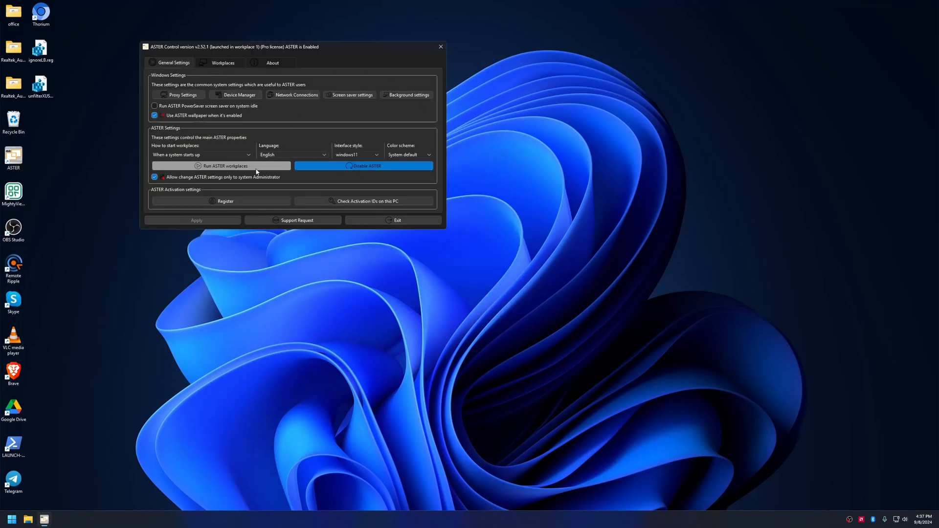
pyautogui.click(224, 63)
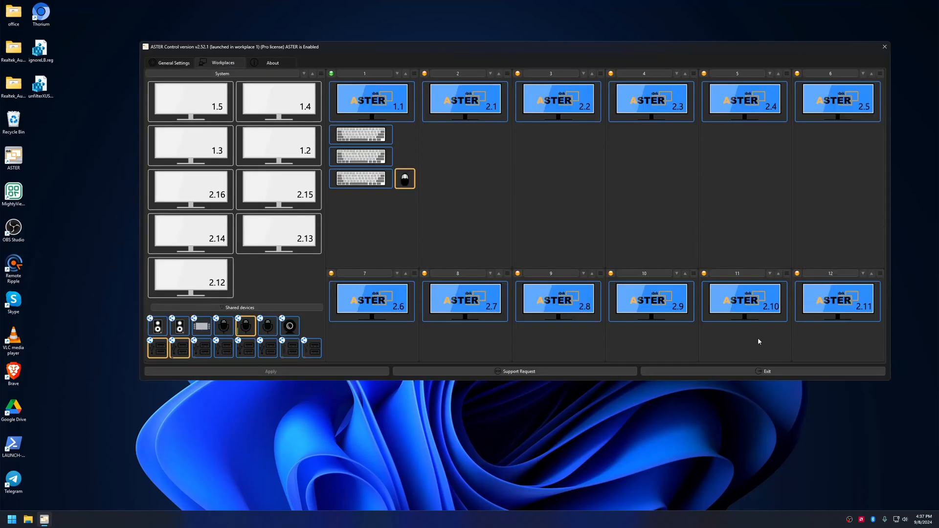
pyautogui.click(177, 64)
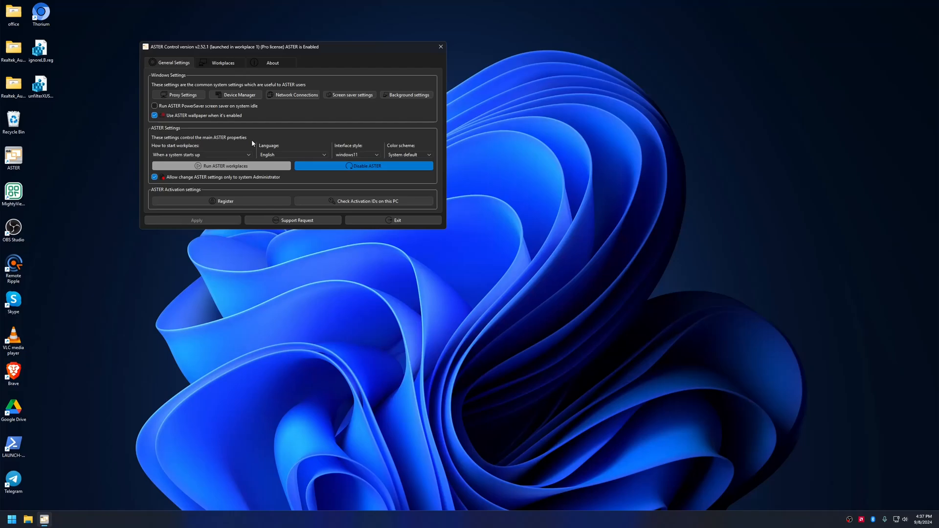
pyautogui.moveTo(320, 47); pyautogui.dragTo(411, 56)
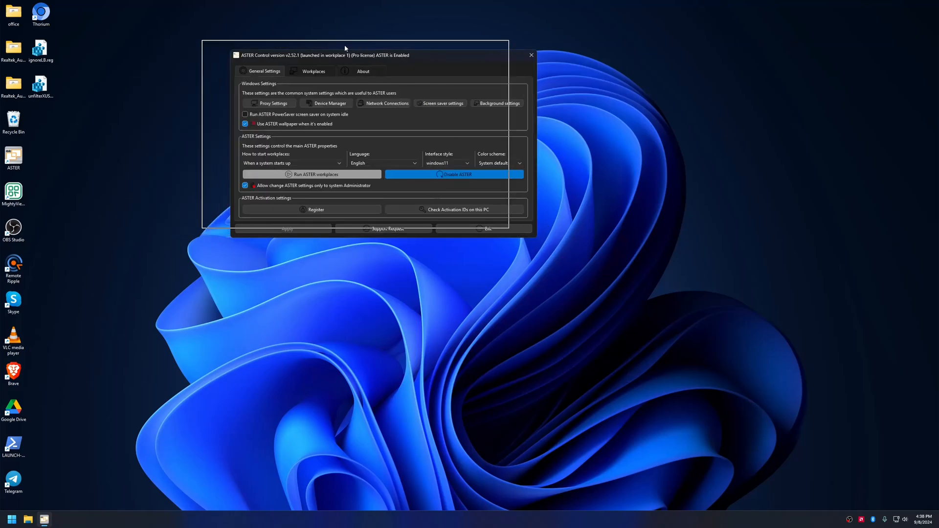
pyautogui.moveTo(343, 56); pyautogui.dragTo(286, 39)
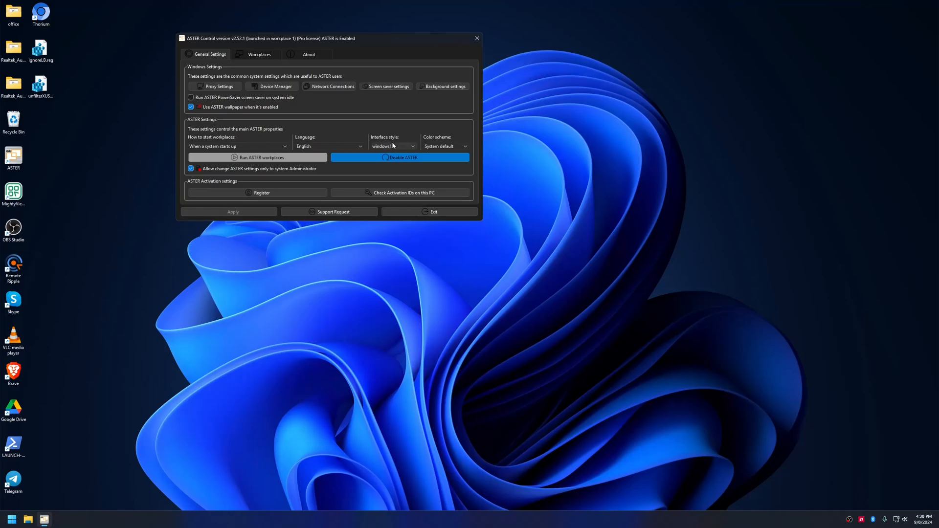
pyautogui.click(392, 144)
pyautogui.click(390, 159)
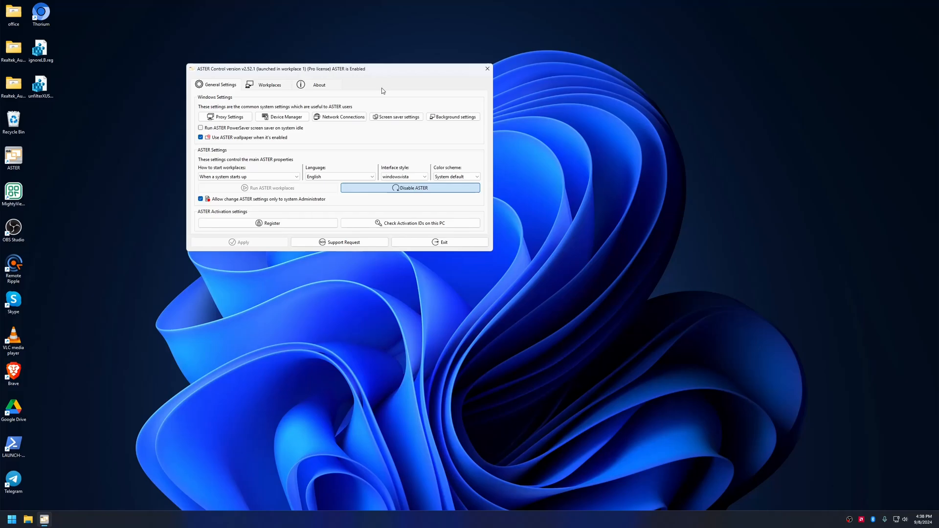
pyautogui.click(404, 177)
pyautogui.click(402, 197)
pyautogui.click(409, 178)
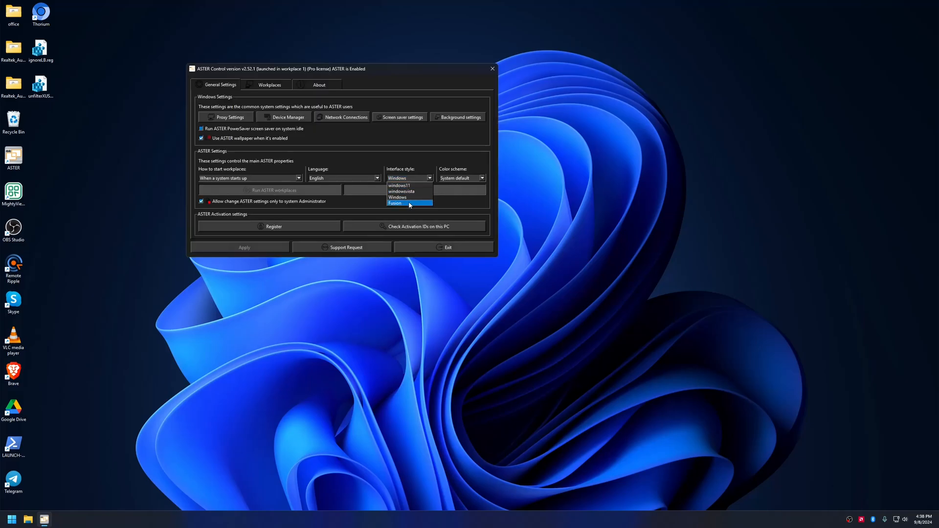
pyautogui.click(410, 204)
pyautogui.click(412, 181)
pyautogui.click(403, 157)
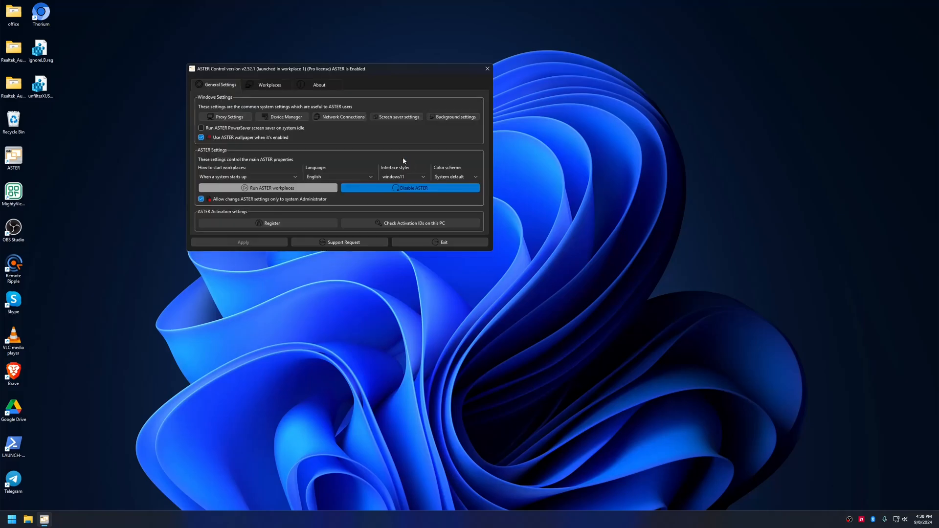
pyautogui.rightClick(652, 154)
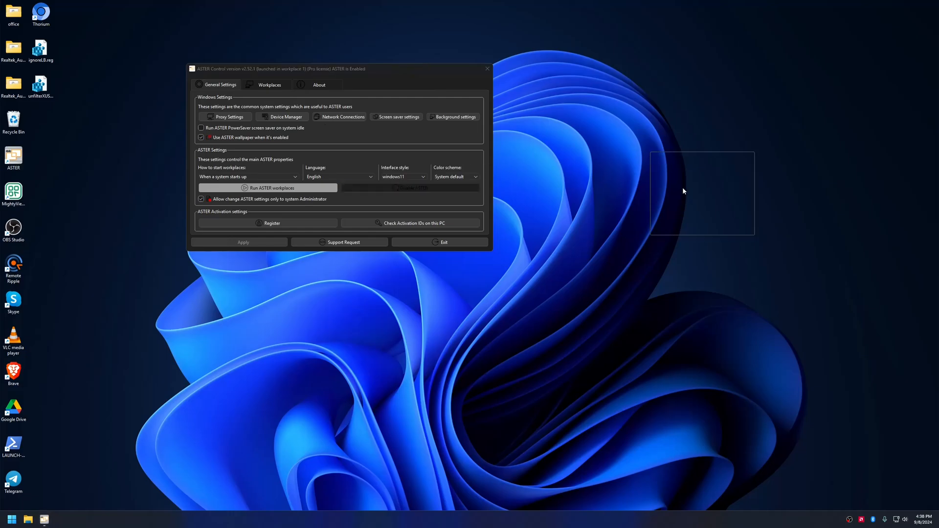
pyautogui.click(691, 225)
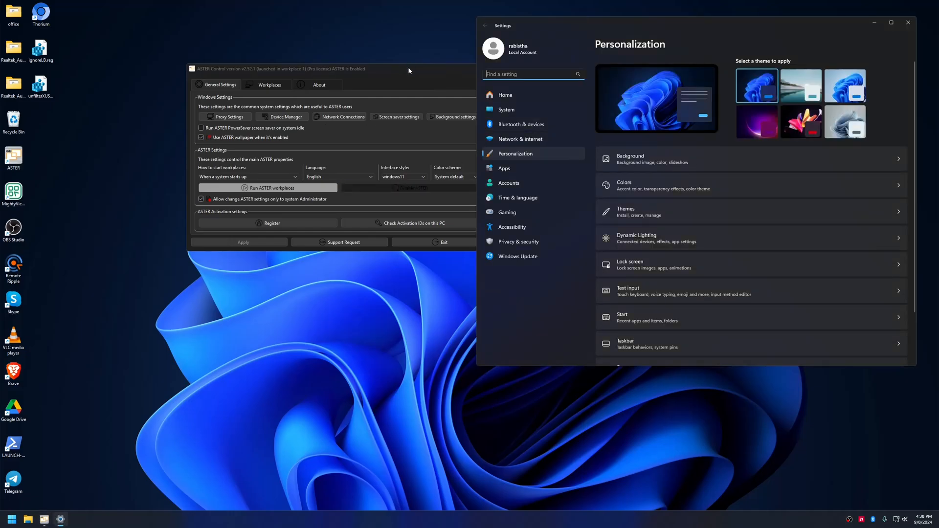
pyautogui.click(801, 86)
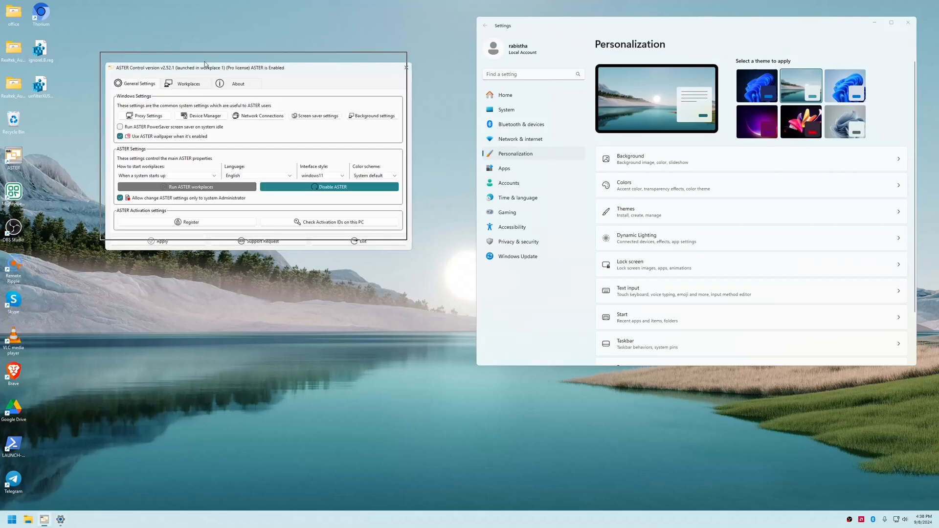
pyautogui.click(189, 84)
pyautogui.click(233, 71)
pyautogui.click(138, 72)
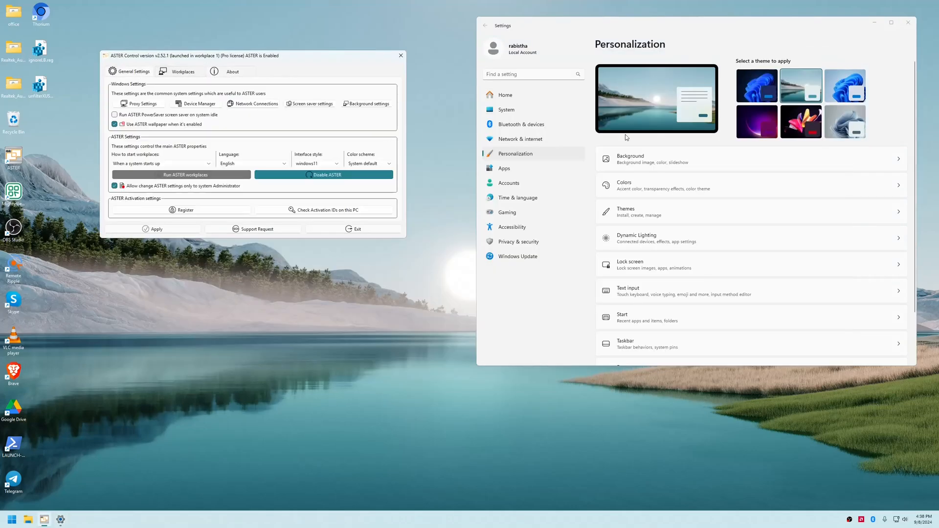
pyautogui.click(755, 90)
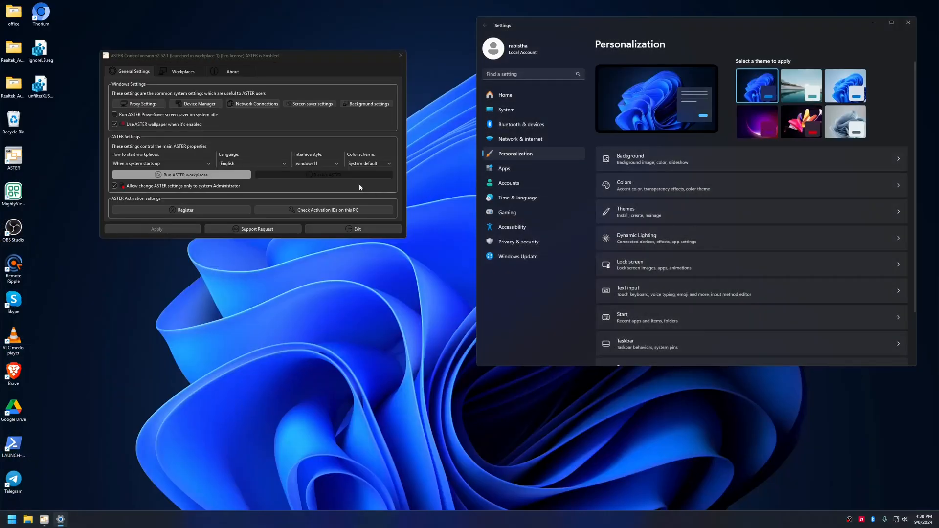
pyautogui.click(290, 63)
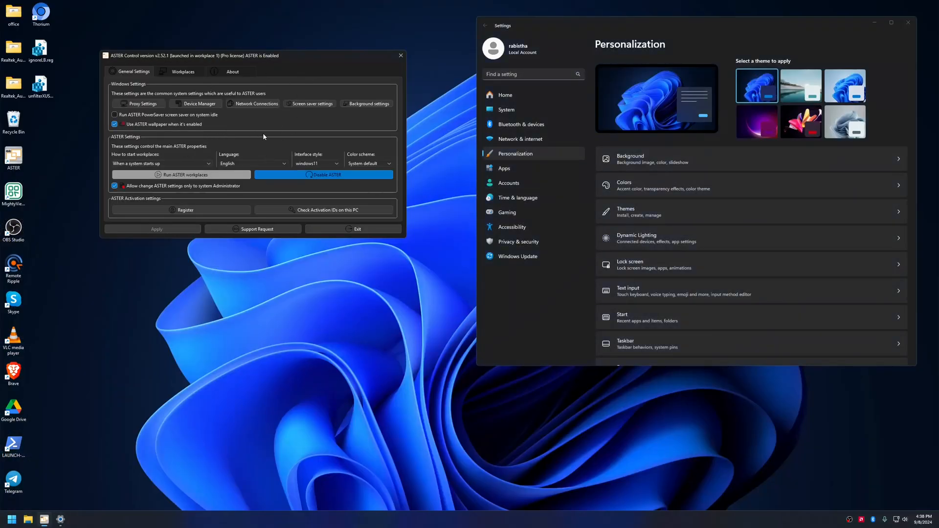
pyautogui.click(909, 22)
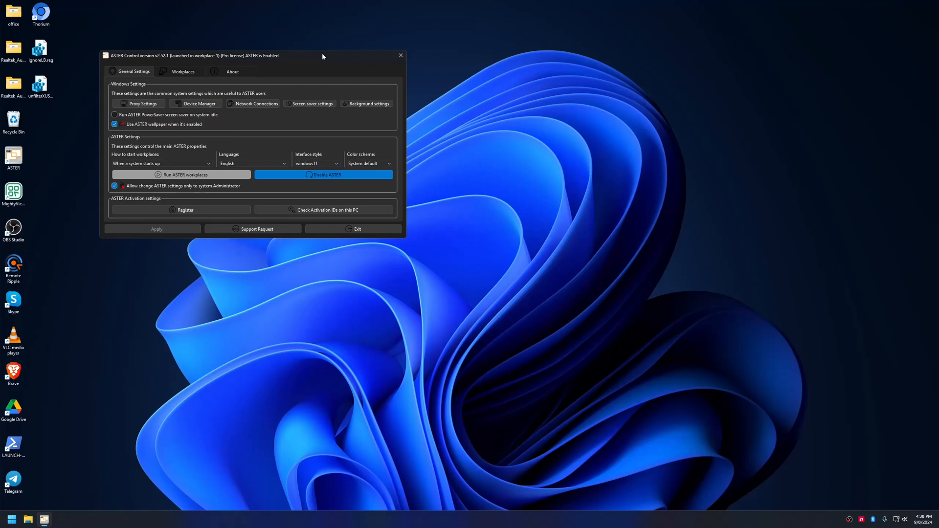
# - Drag the ASTER Control window by its title bar toward the screen centre
pyautogui.moveTo(322, 56); pyautogui.dragTo(556, 61)
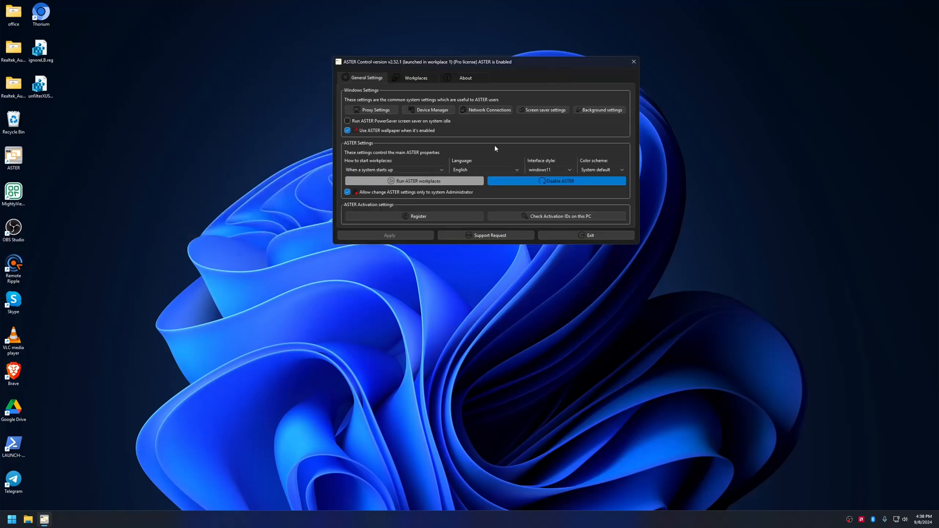